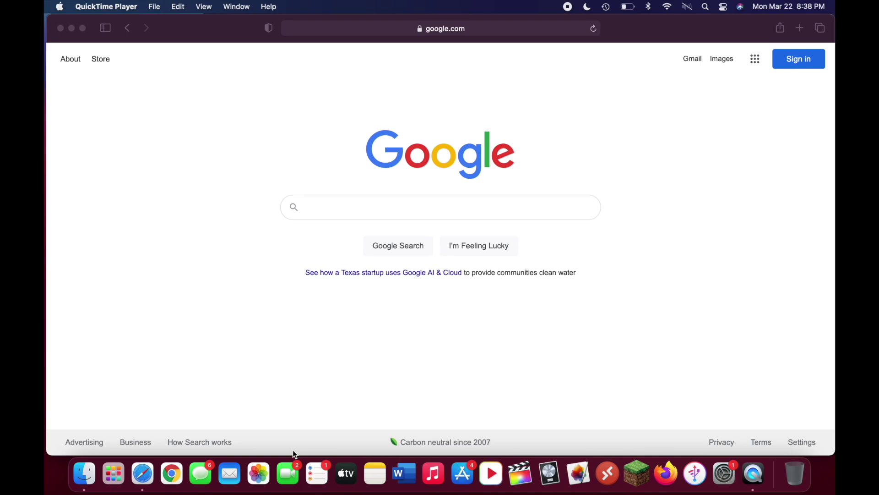
Step: Search Google for 'imazing' in Safari
left_click(257, 326)
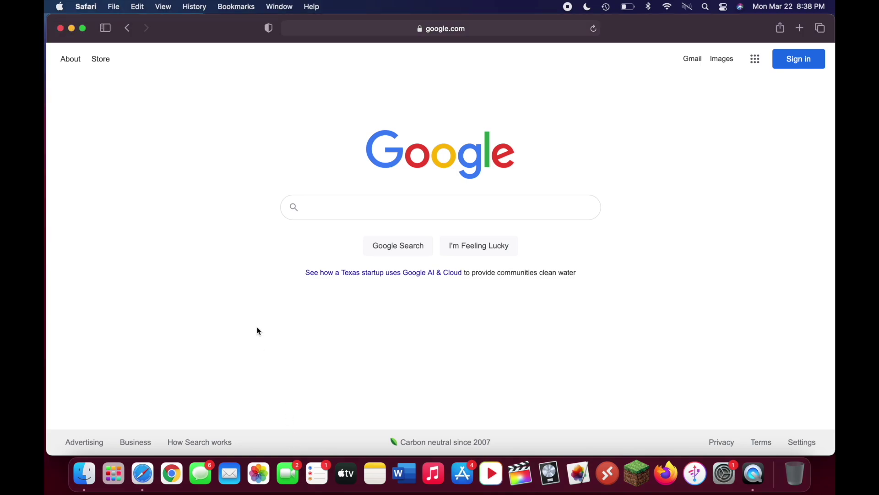
left_click(337, 209)
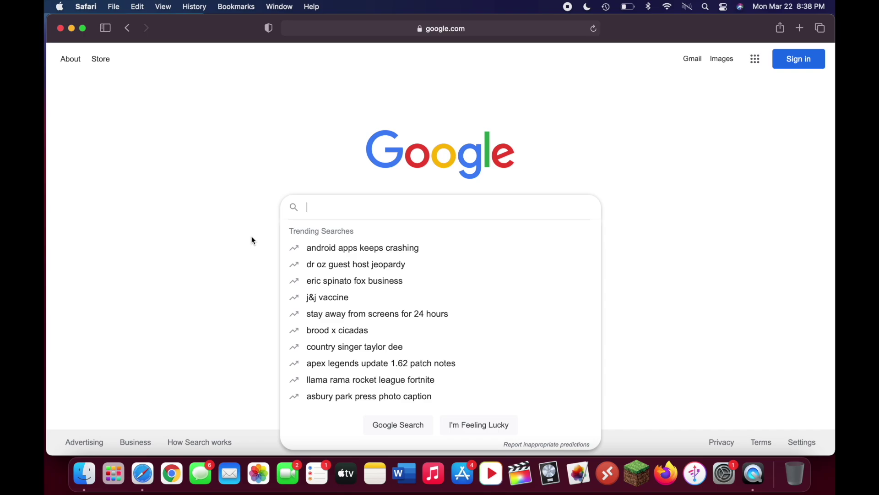
type("imazing")
key("Return")
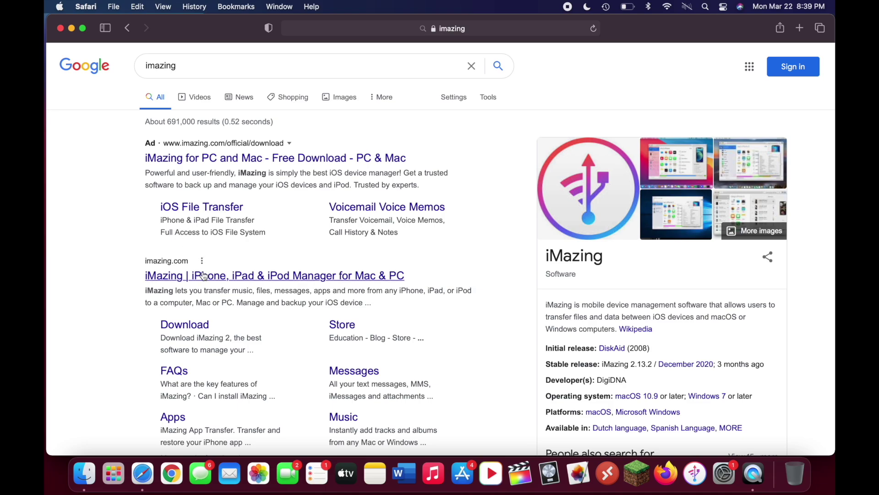
Step: Open the imazing.com result and start the Free Download of iMazing for Mac
left_click(202, 277)
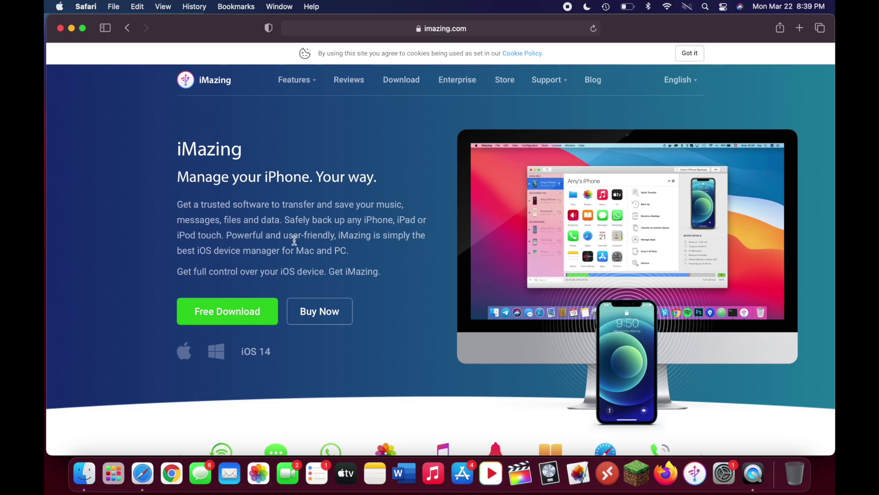
left_click(235, 314)
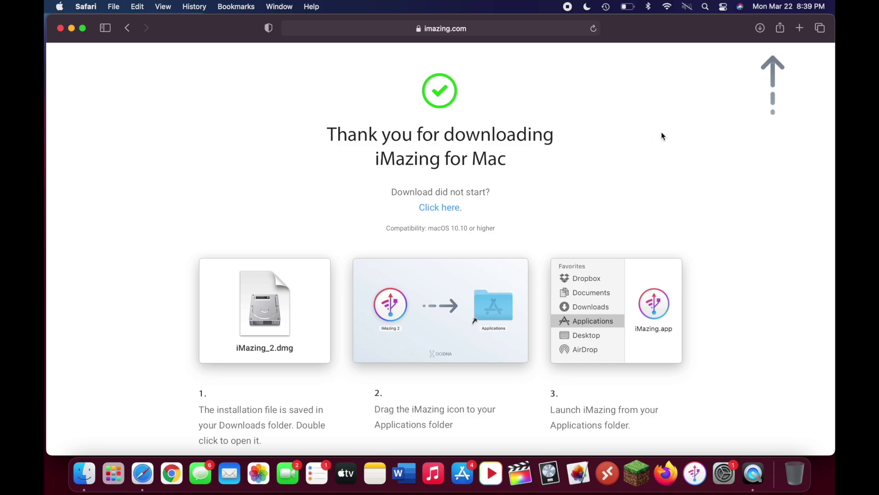
Step: Open the downloaded iMazing disk image and drag iMazing into Applications
left_click(761, 31)
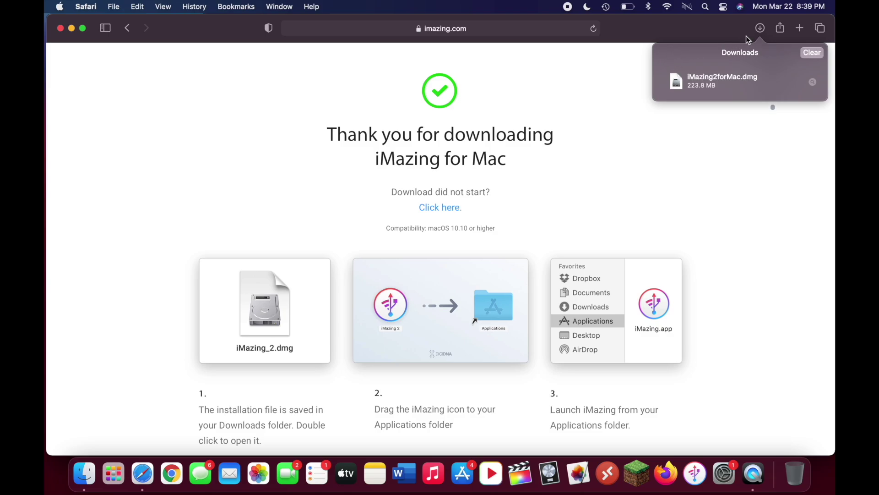
double_click(706, 84)
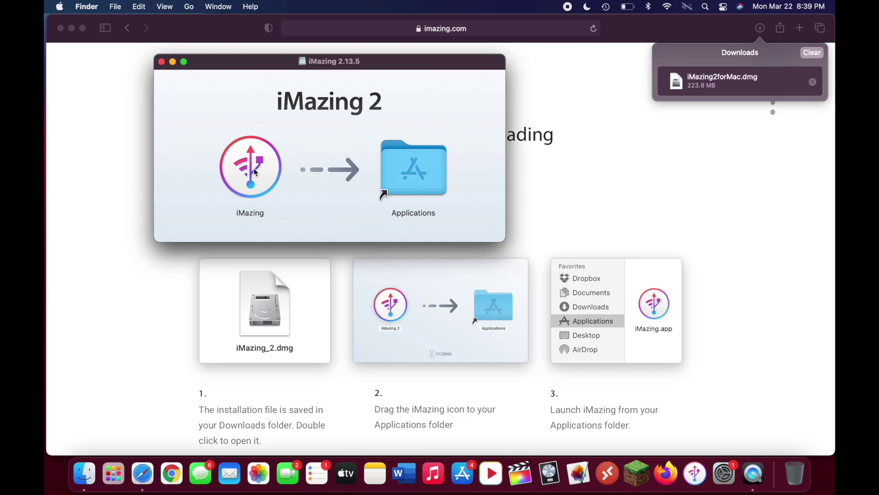
left_click_drag(254, 169, 409, 162)
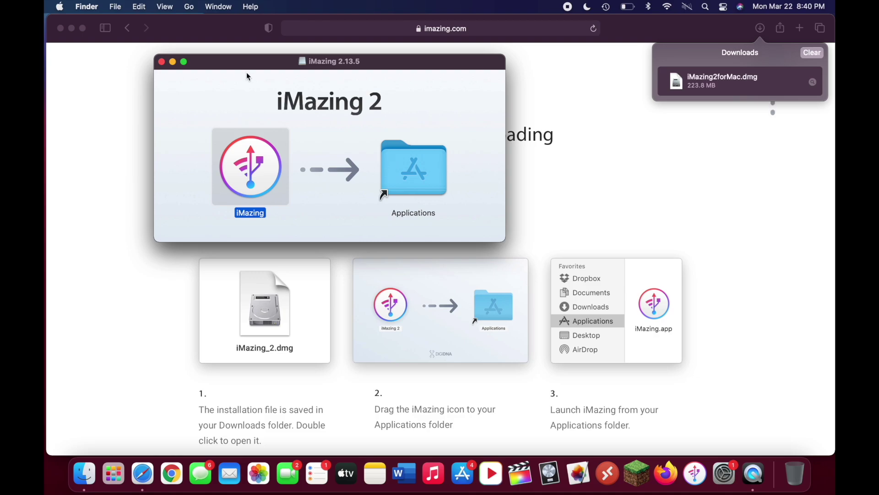
Step: Close the iMazing installer window and hide Safari
left_click(161, 61)
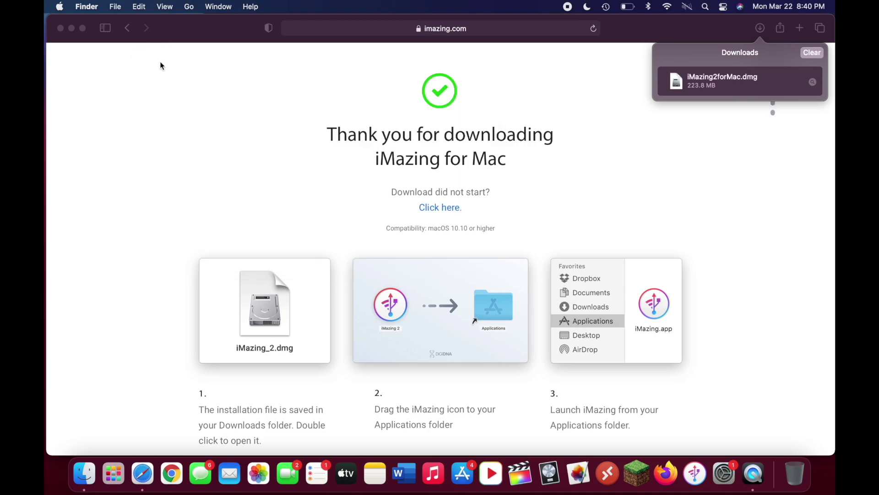
left_click(183, 71)
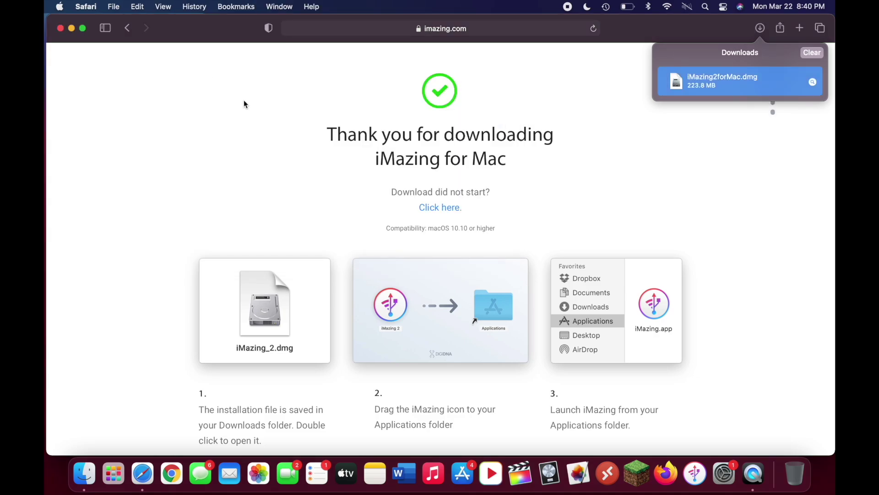
key("super+h")
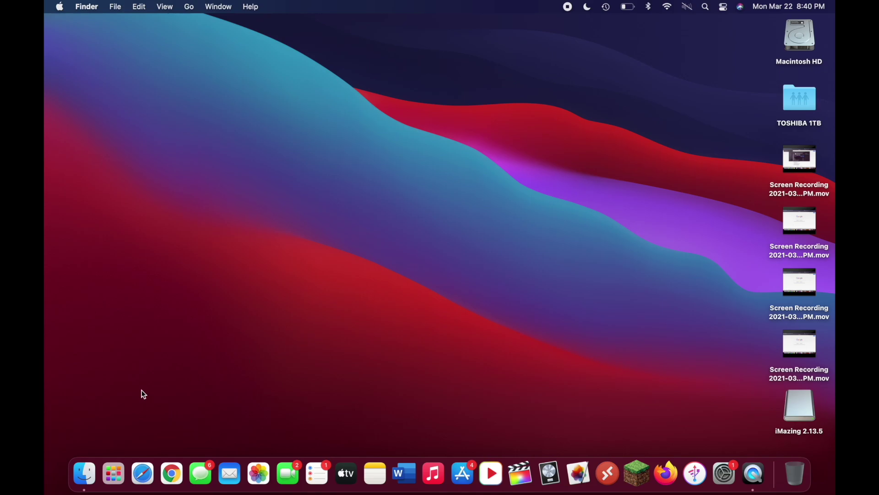
Step: Launch iMazing from the Applications folder in a new Finder window
left_click(85, 464)
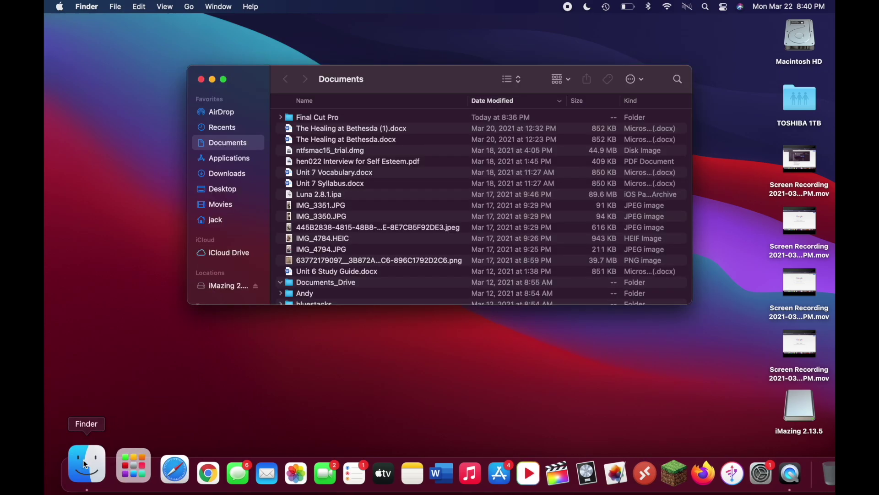
left_click(232, 158)
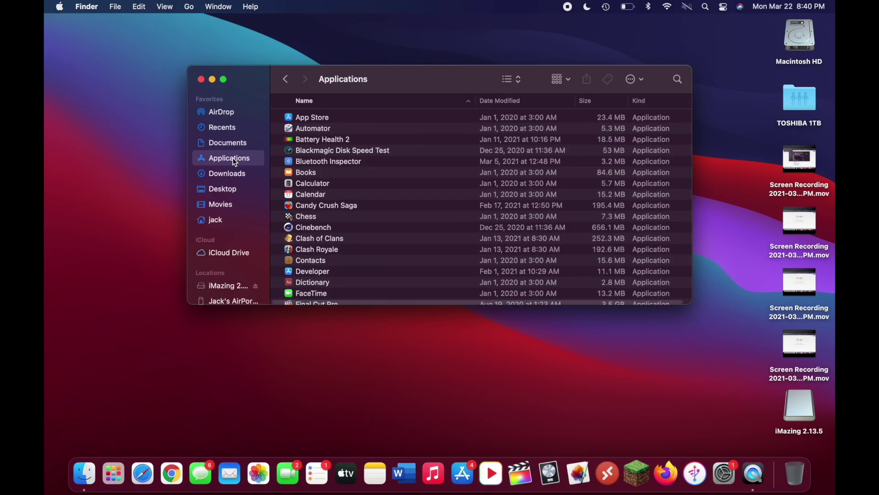
scroll(336, 171, "down", 5)
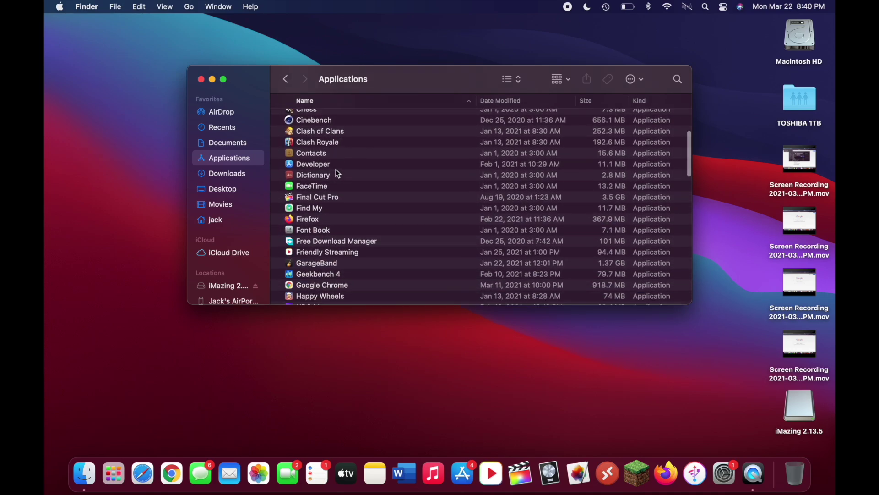
scroll(337, 172, "down", 4)
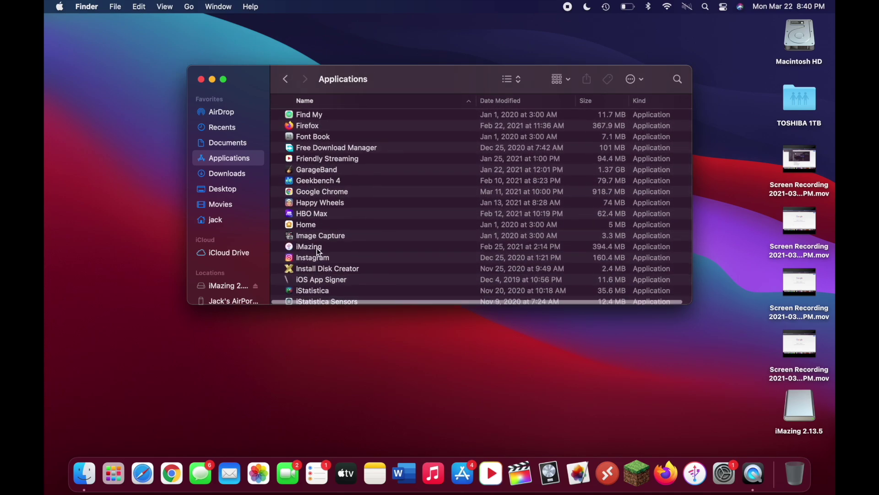
double_click(319, 249)
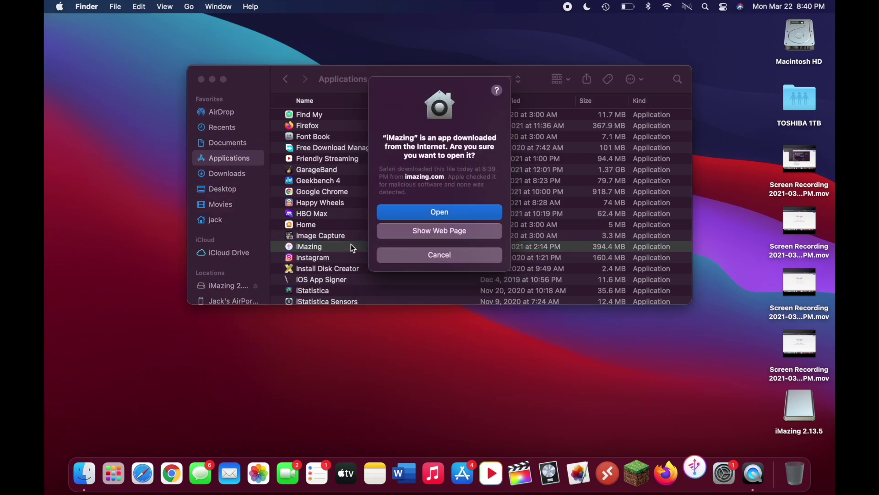
Step: Confirm opening the downloaded iMazing and choose Continue Trial on the welcome screen
left_click(453, 211)
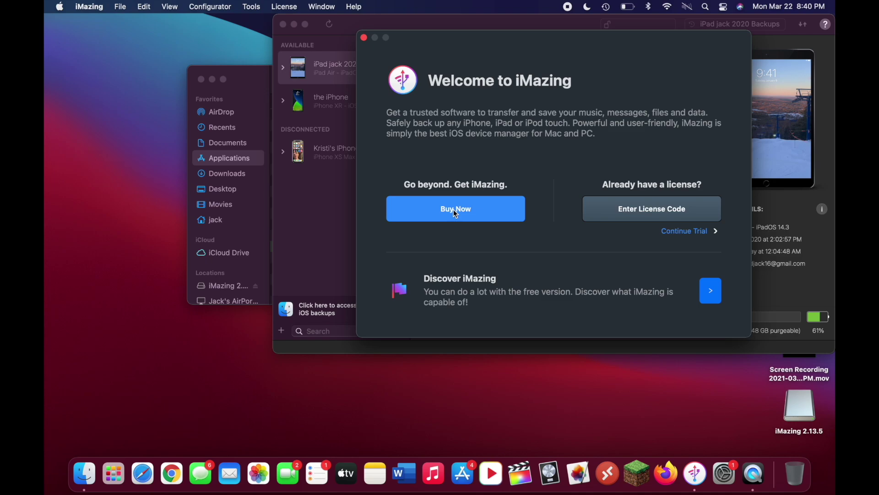
left_click(668, 232)
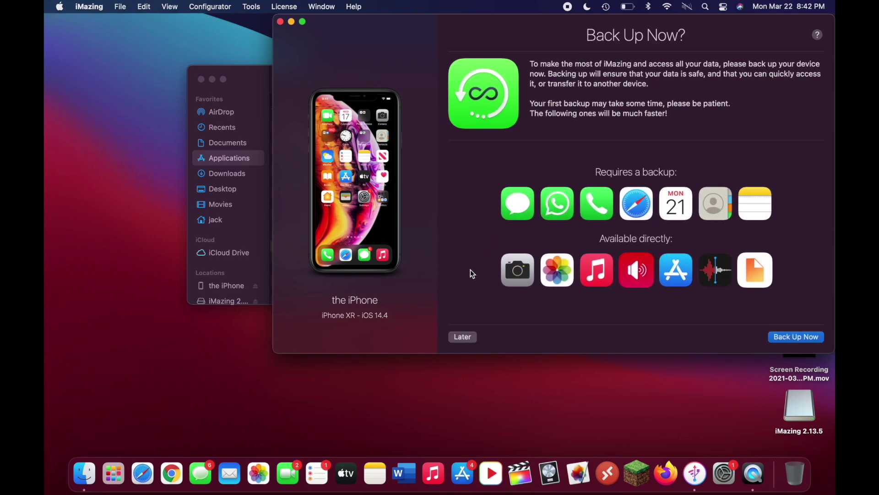
Step: Postpone the iPhone backup and open Add from App Store in the iPhone's Manage Apps library
left_click(459, 335)
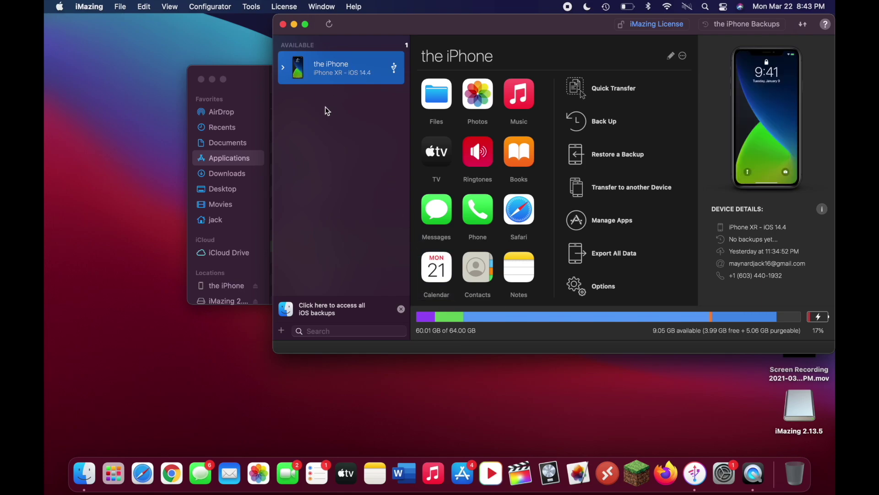
right_click(331, 69)
left_click(360, 149)
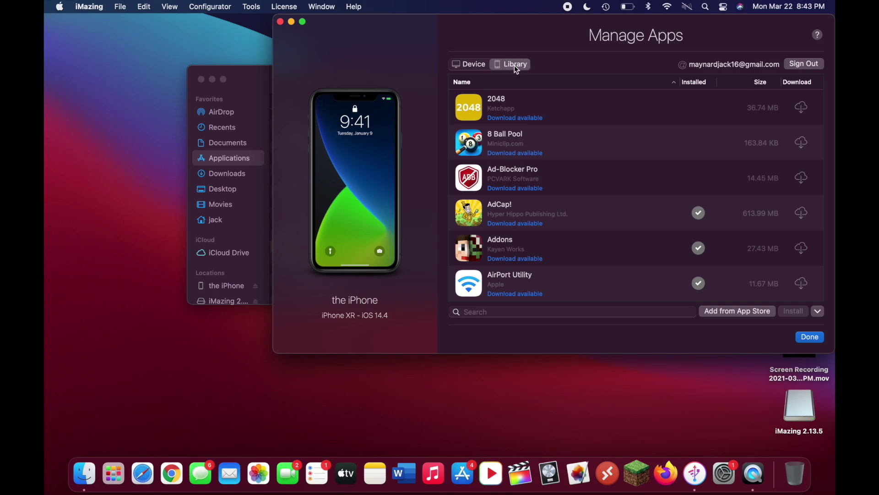
left_click(742, 311)
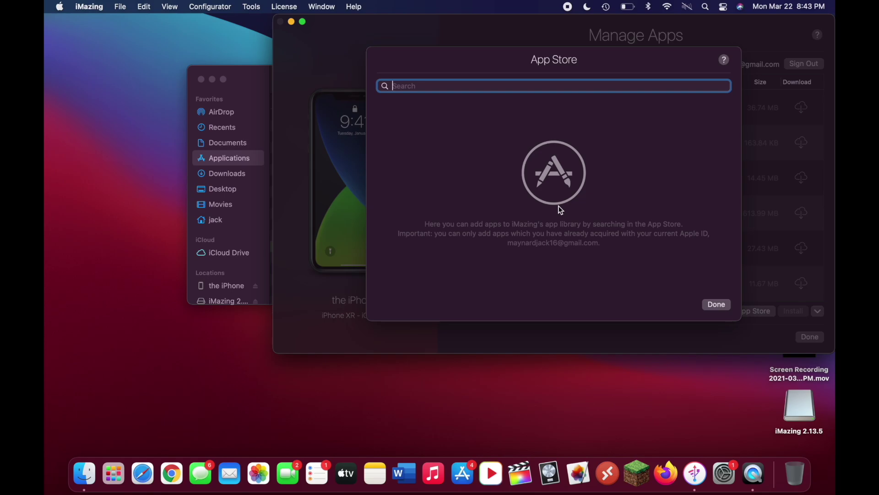
Step: Search the App Store for 'xbox', download the Xbox app into the library, then click Done
type("xbox")
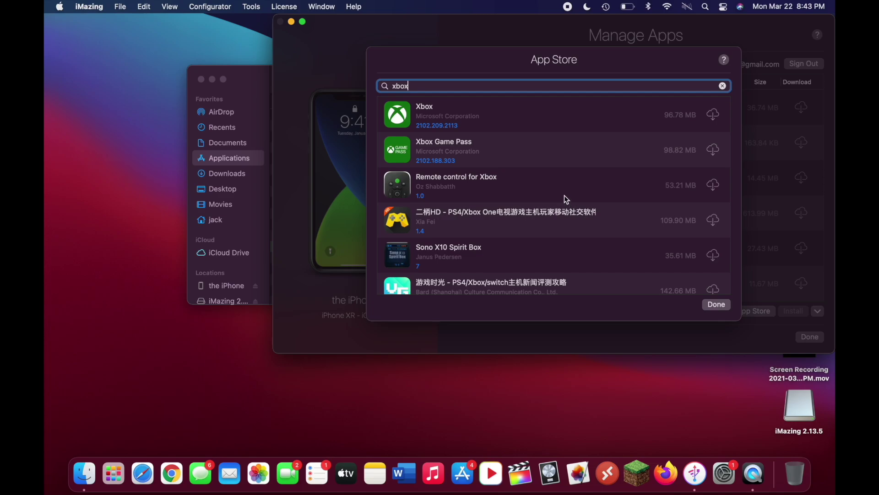
scroll(556, 175, "down", 3)
scroll(556, 175, "down", 2)
scroll(556, 174, "up", 5)
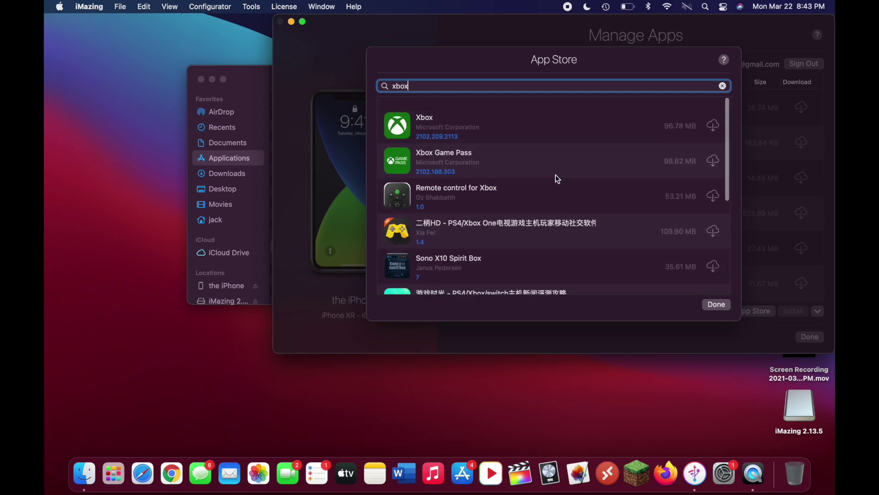
left_click(494, 115)
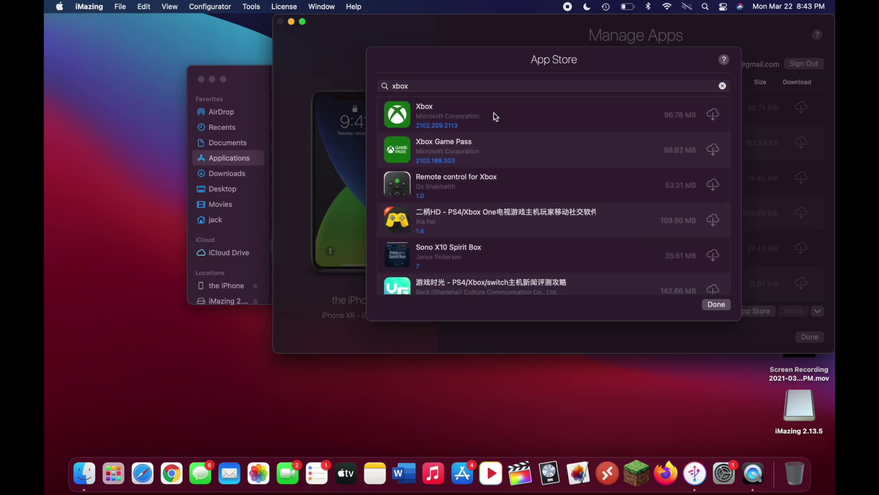
left_click(670, 113)
left_click(461, 125)
left_click(713, 116)
left_click(717, 305)
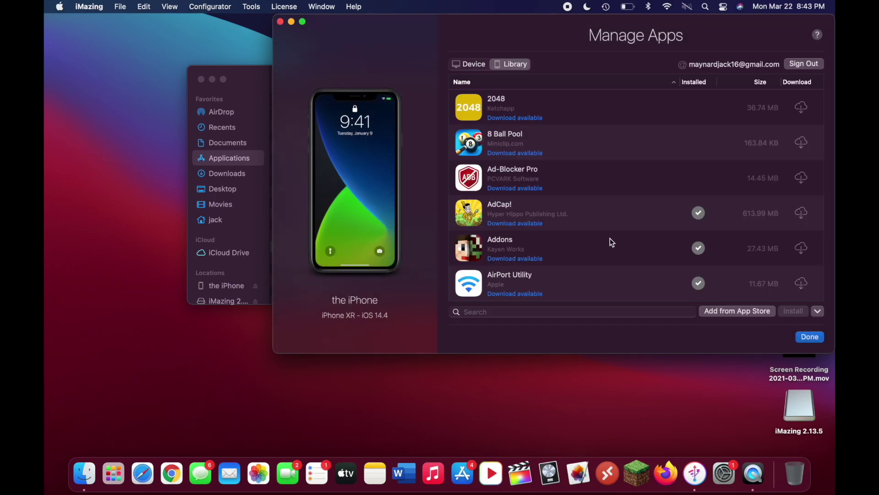
Step: Filter the library for 'xbox' and export the Xbox app as an .IPA to Downloads
left_click(493, 313)
type("xbox")
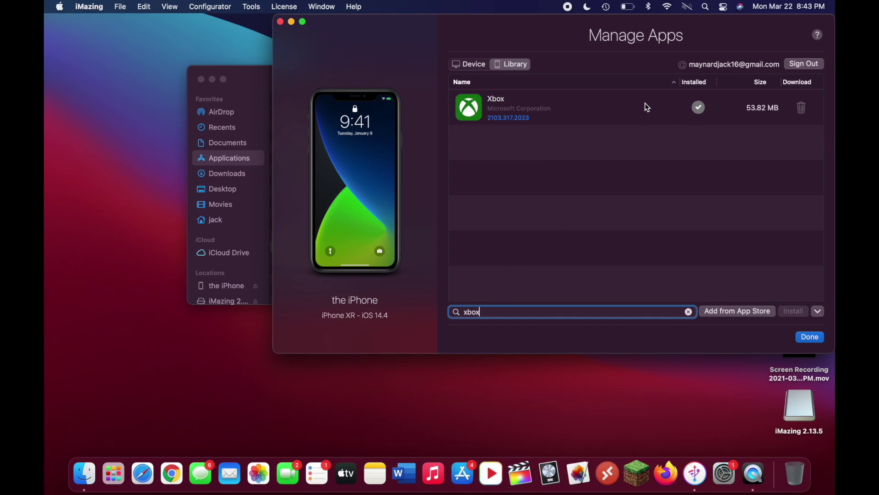
left_click(622, 103)
right_click(525, 111)
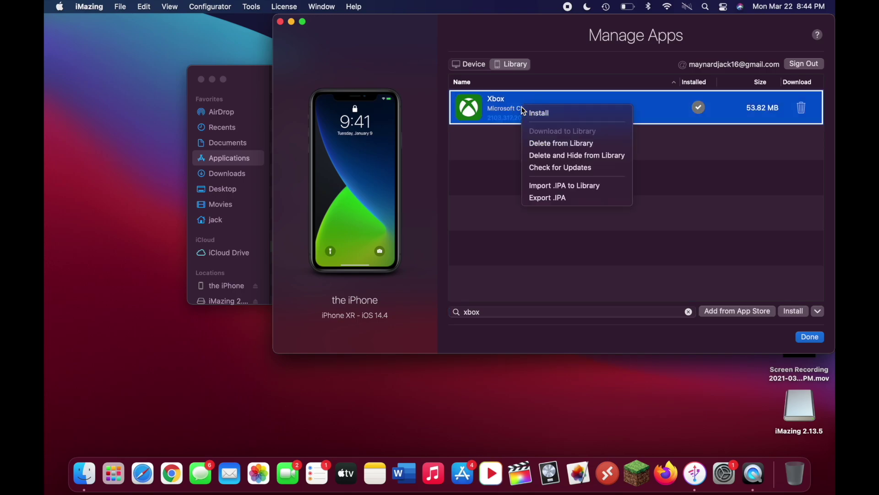
left_click(563, 204)
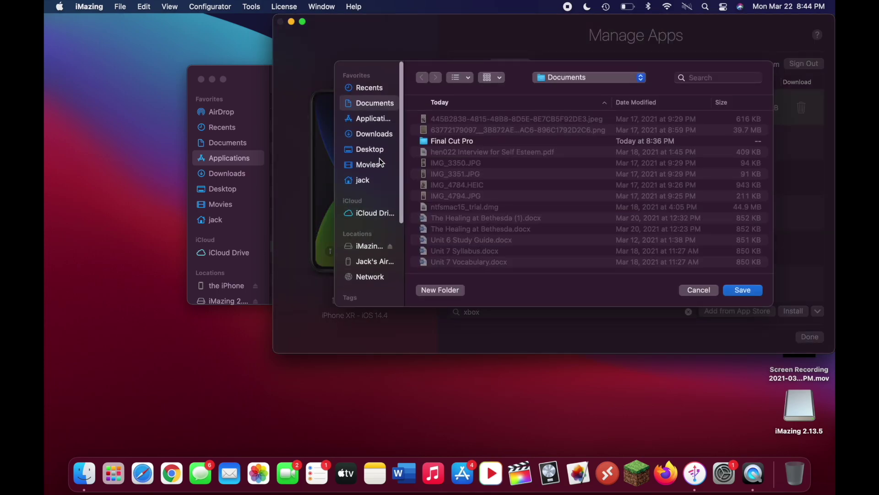
left_click(378, 133)
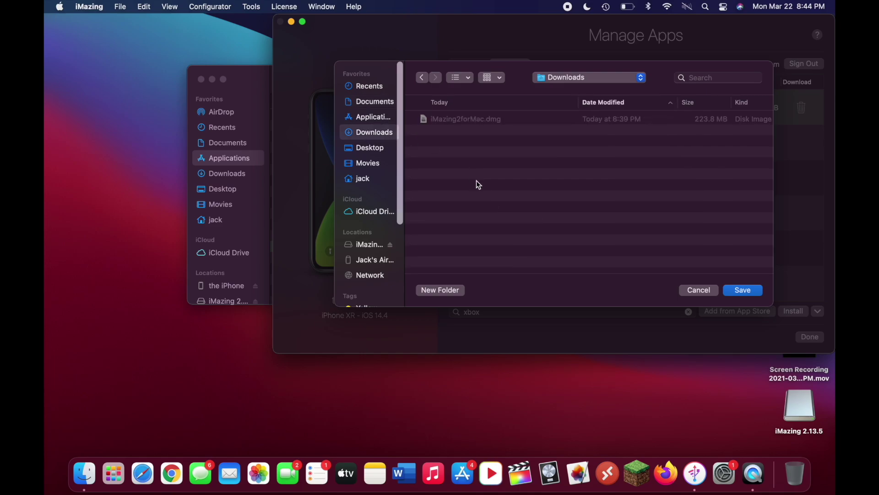
left_click(743, 291)
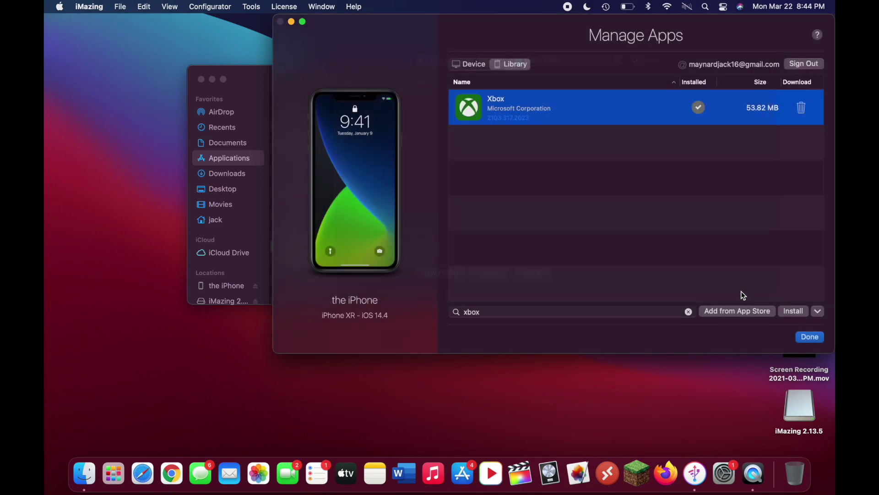
left_click(251, 77)
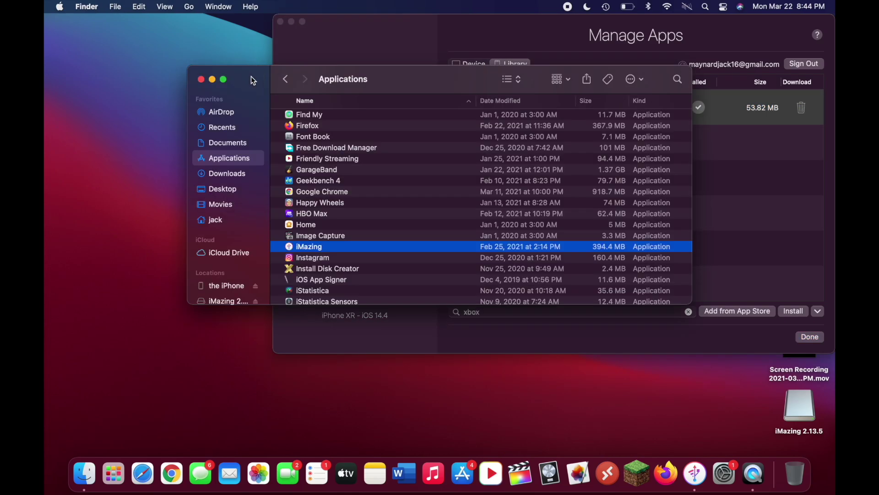
Step: Install Xbox 2103.317.2023.ipa from Downloads, then launch Xbox from Applications
left_click(243, 171)
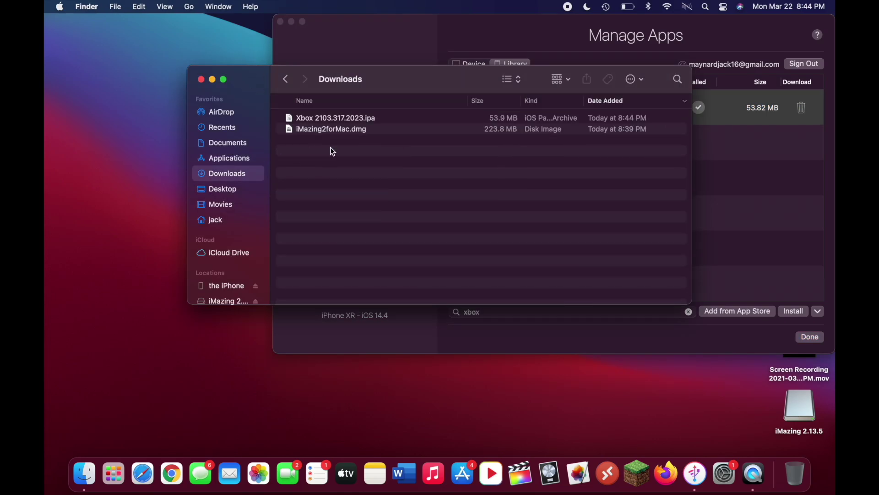
left_click(313, 115)
double_click(312, 117)
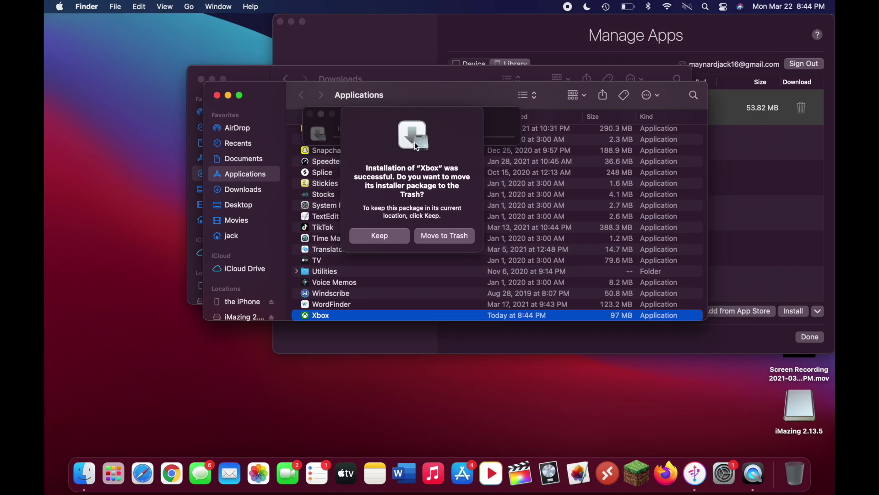
scroll(316, 265, "down", 3)
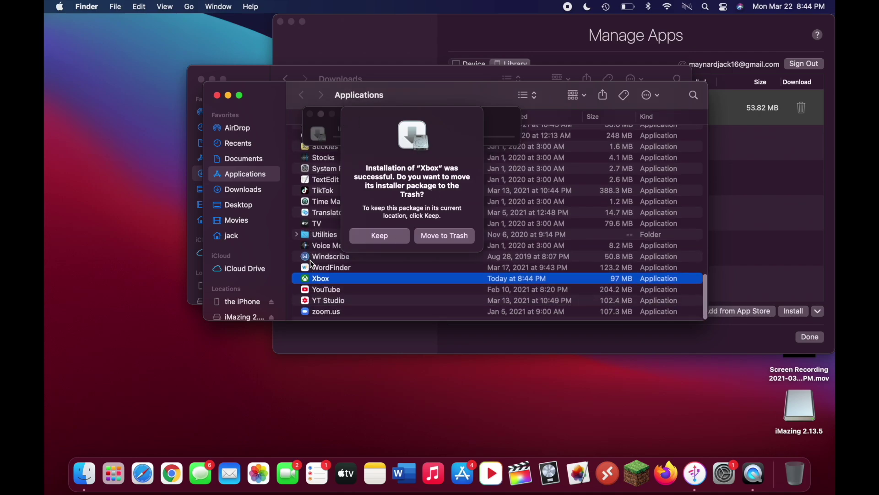
left_click(447, 239)
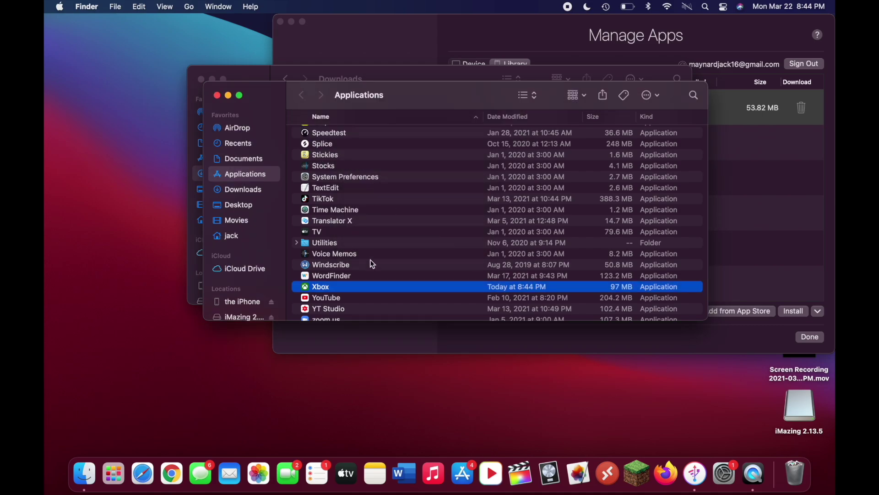
scroll(374, 273, "down", 1)
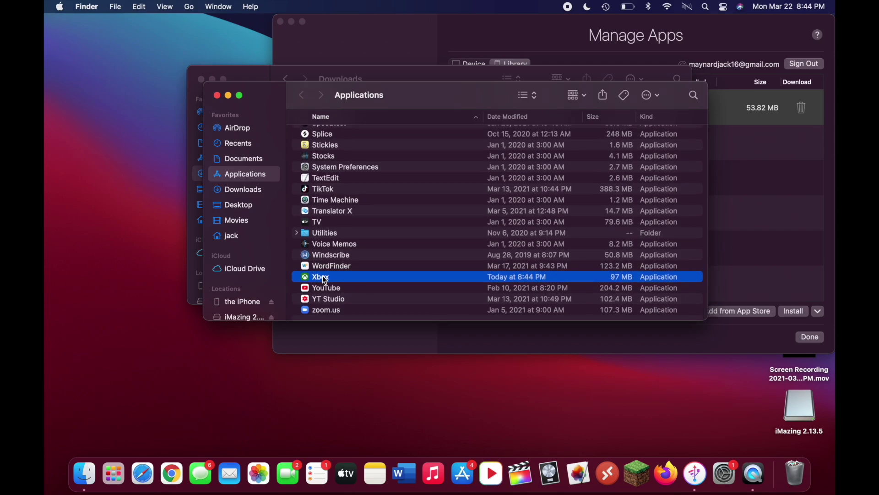
double_click(326, 280)
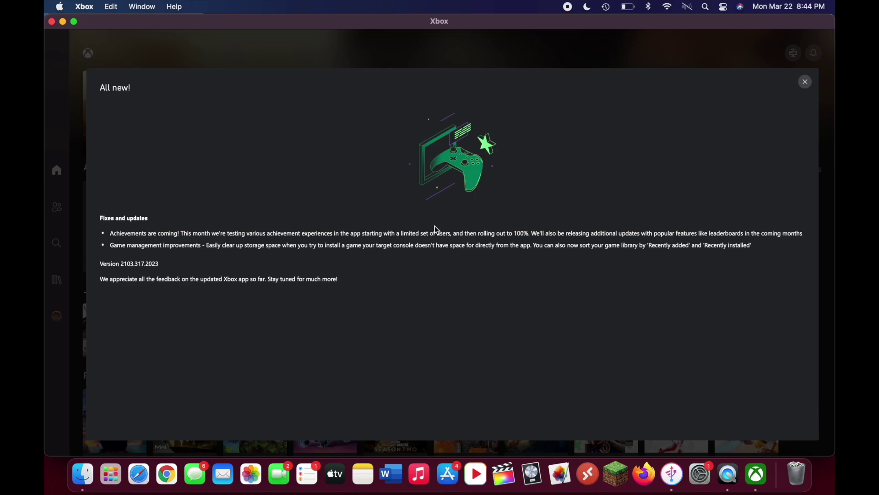
Step: Close the All new! notes and visit Social, Search and My Library before returning Home
left_click(806, 82)
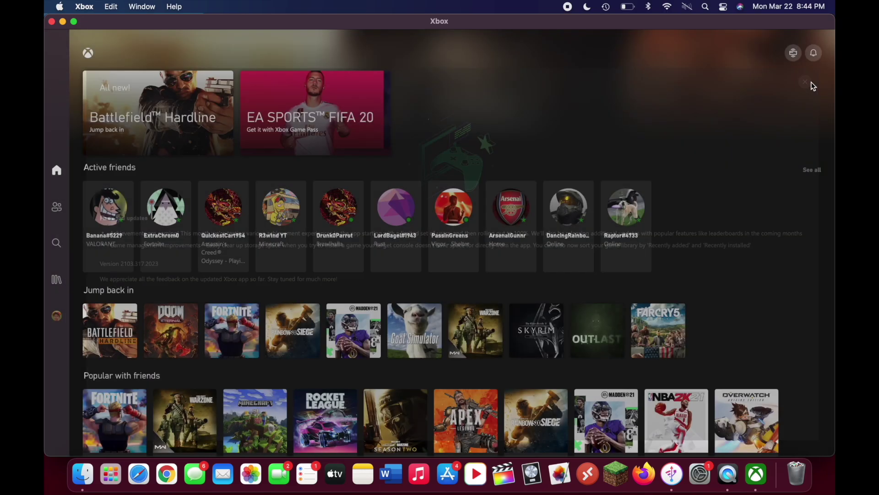
scroll(337, 137, "down", 2)
scroll(228, 192, "up", 2)
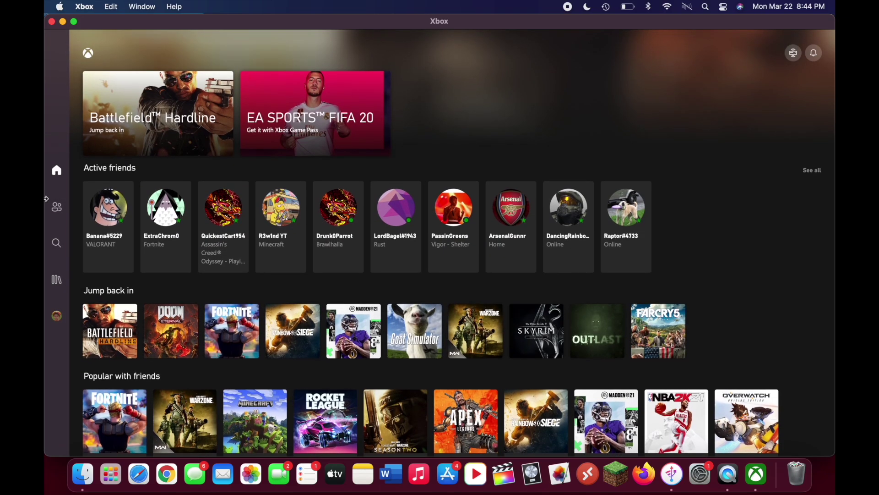
left_click(61, 210)
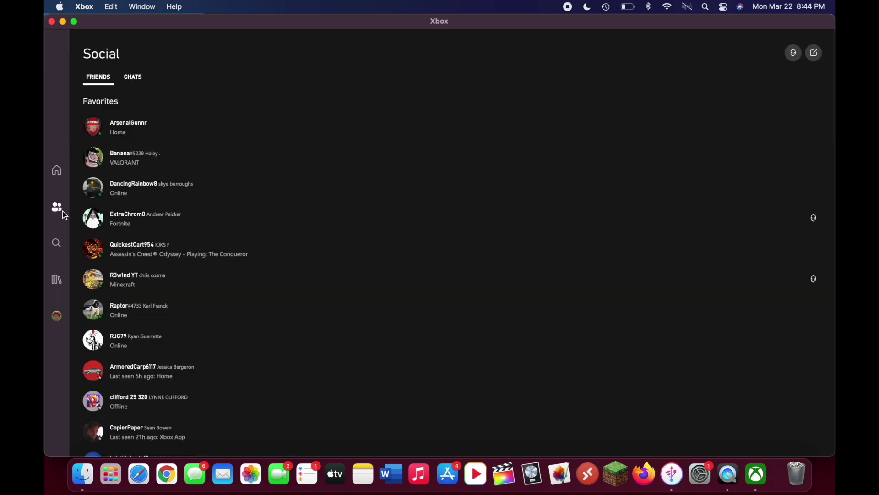
left_click(57, 244)
left_click(57, 280)
left_click(63, 183)
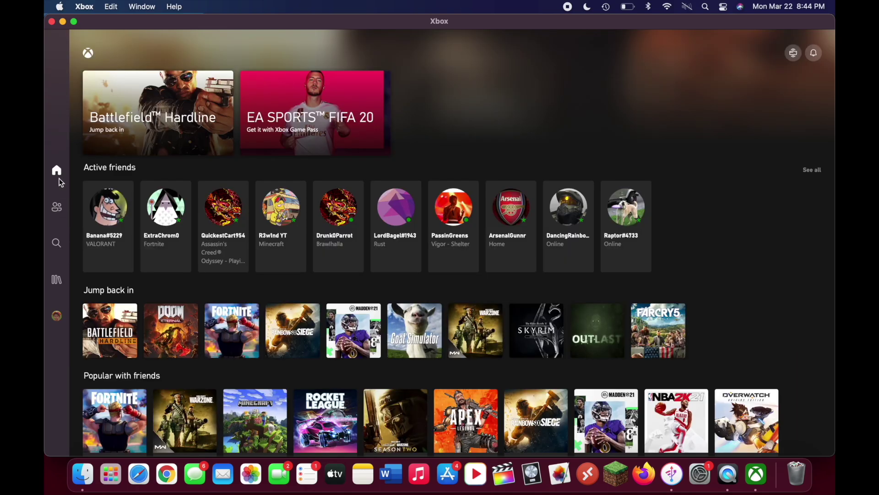
Step: Open and close the console panel, revisit Social and My Library captures, ending on Home
left_click(799, 56)
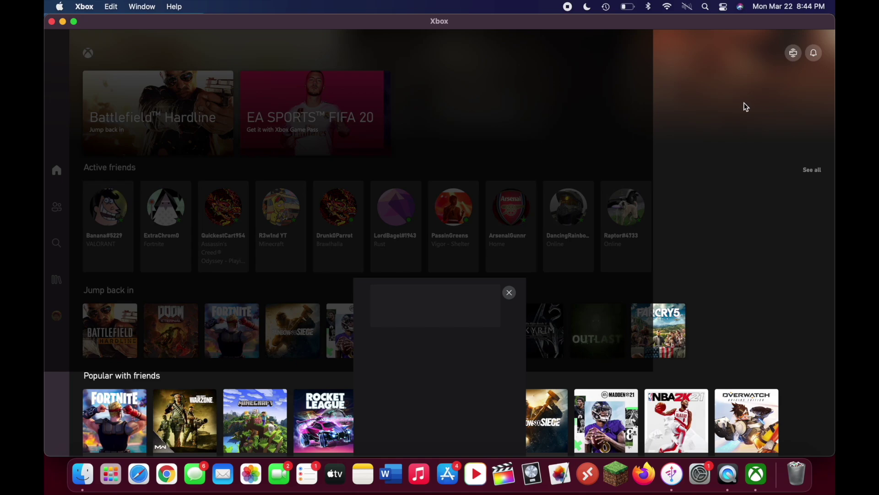
left_click(603, 146)
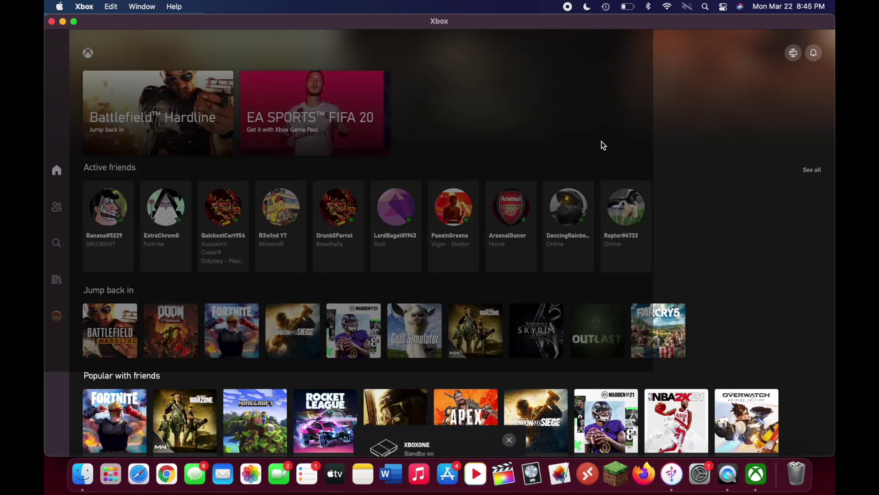
left_click(57, 207)
scroll(168, 214, "down", 10)
scroll(113, 258, "down", 5)
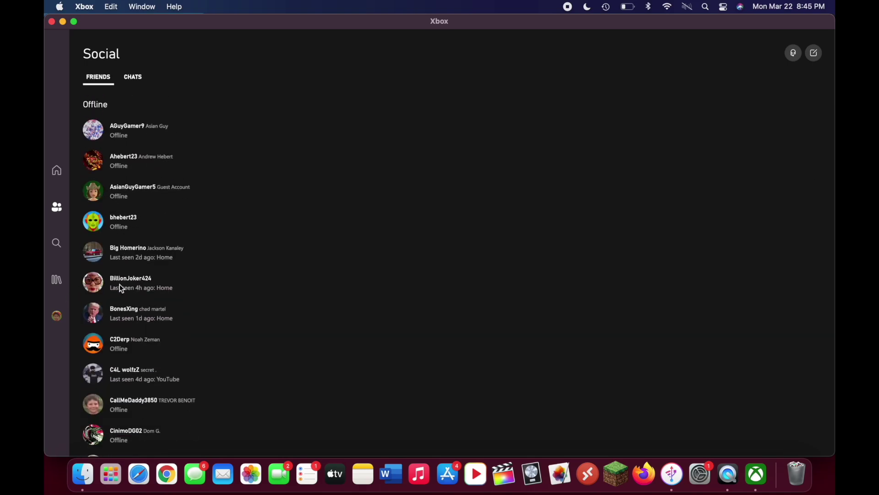
left_click(57, 279)
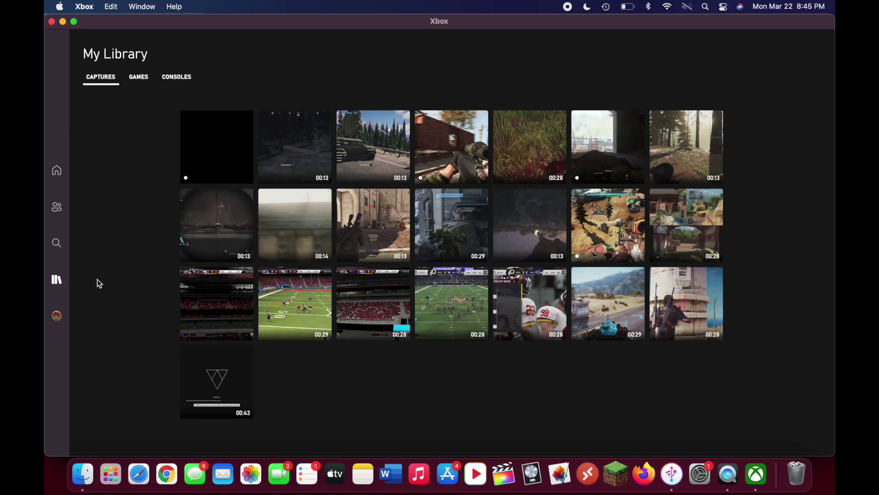
left_click(56, 170)
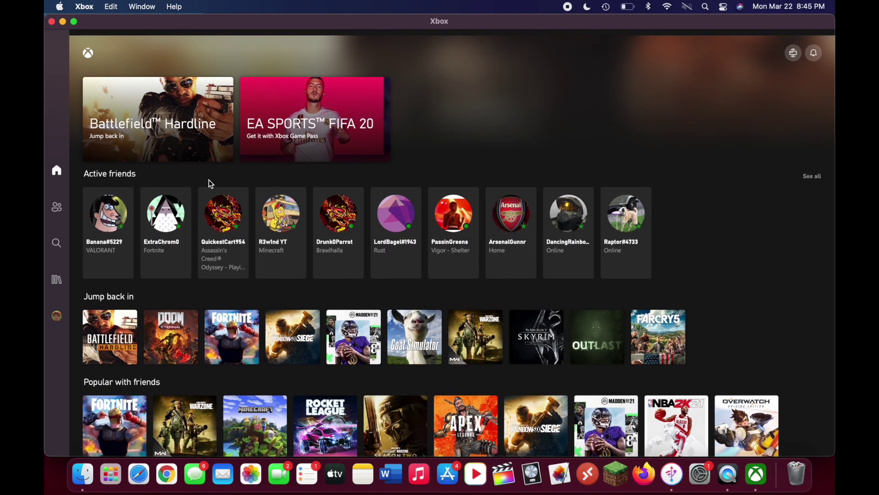